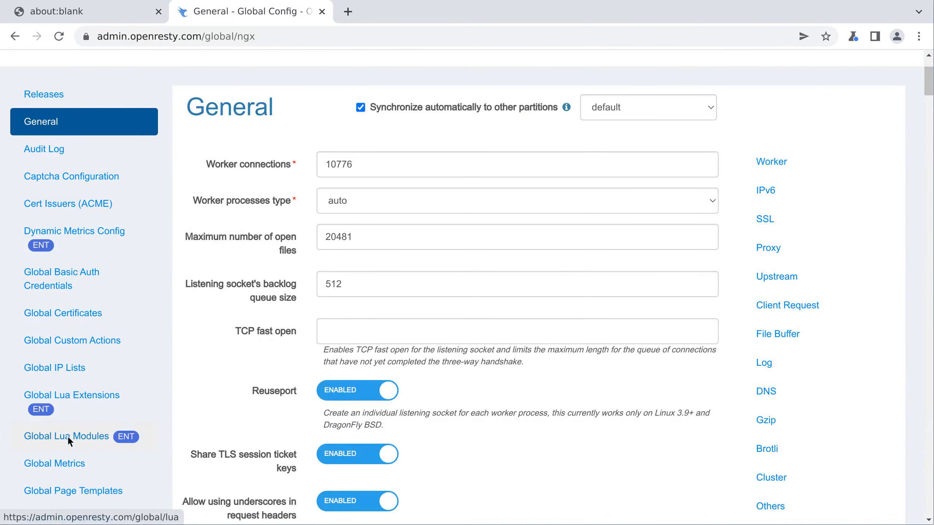
Start a new global Lua module named output-md5 in the Global Lua Modules configuration.
click(67, 436)
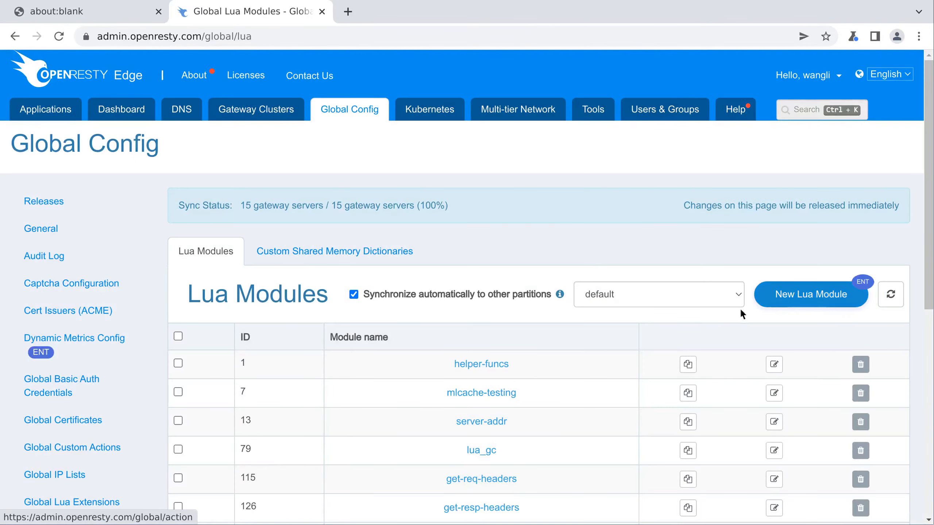
click(811, 295)
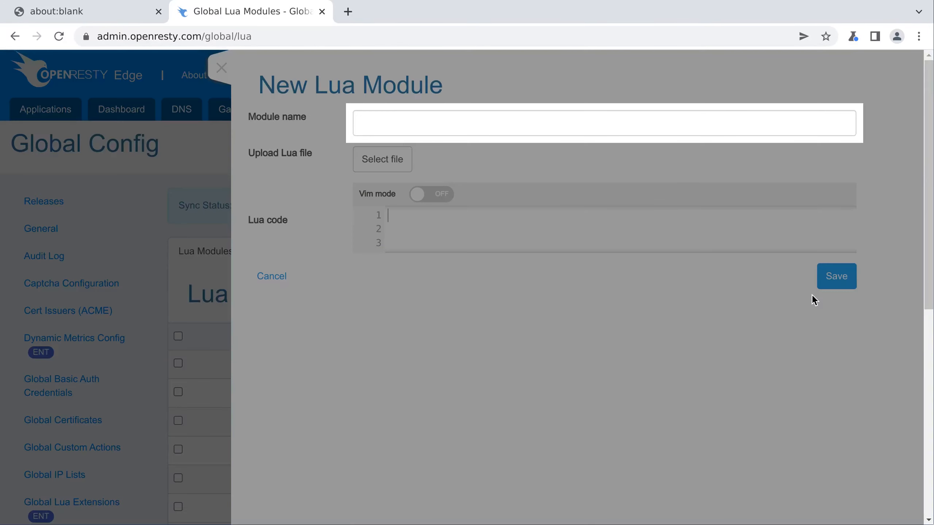
text(output-md5)
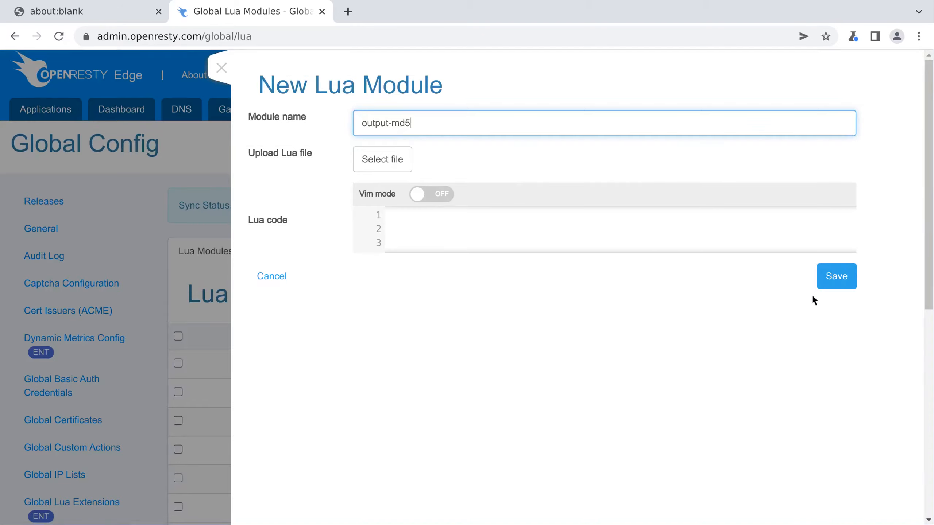
Write the module code with table _M and function _M.calc(value) returning ngx.md5(value), end it with return _M, and save the module.
text(local _M = {})
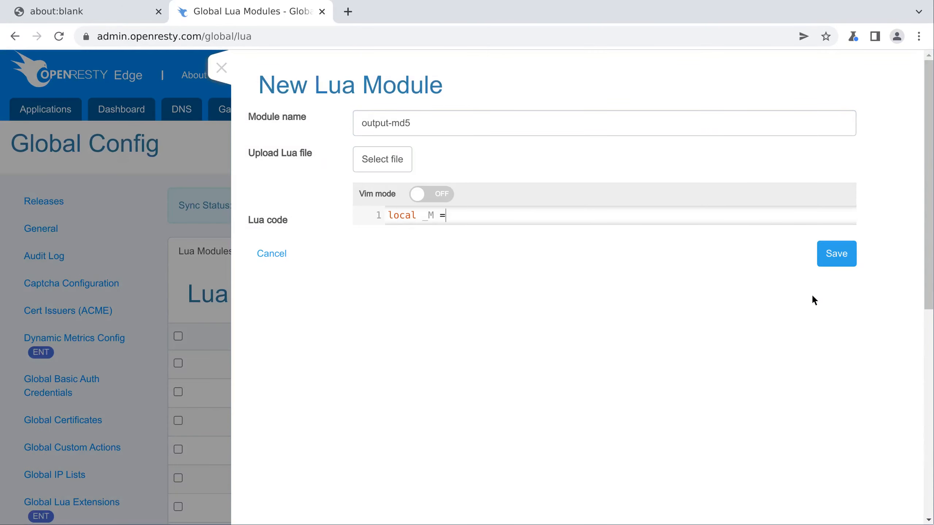
key(Return)
key(Return)
text(f)
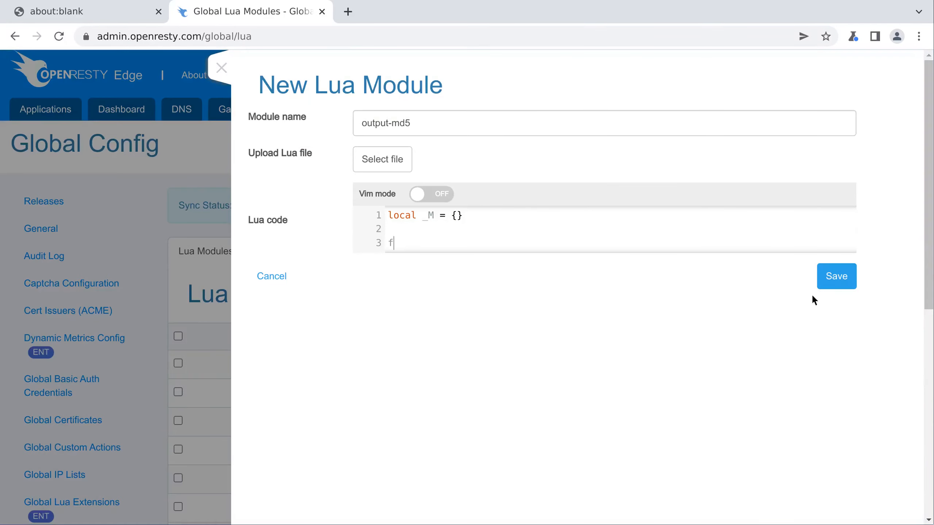
text(unction _M.calc(value))
key(Return)
text(return ngx.md5(value))
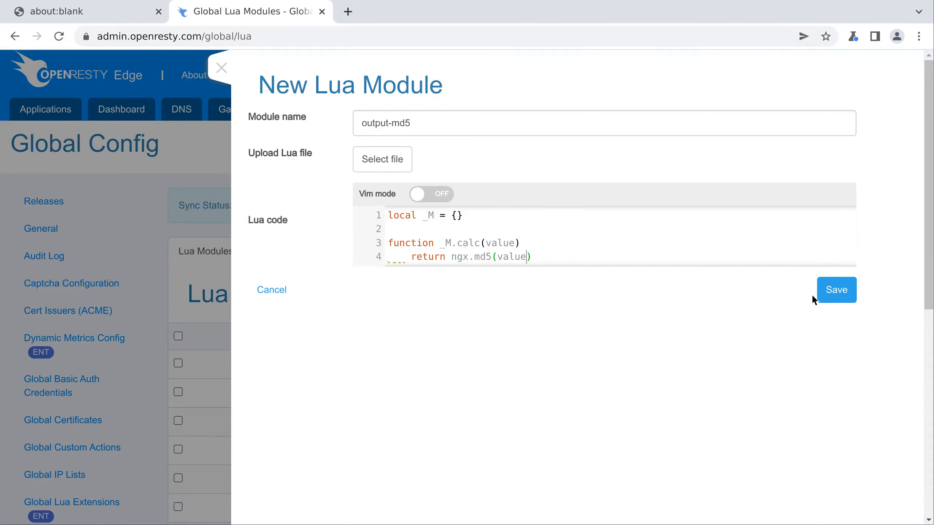
key(Return)
text(end)
key(Return)
key(Return)
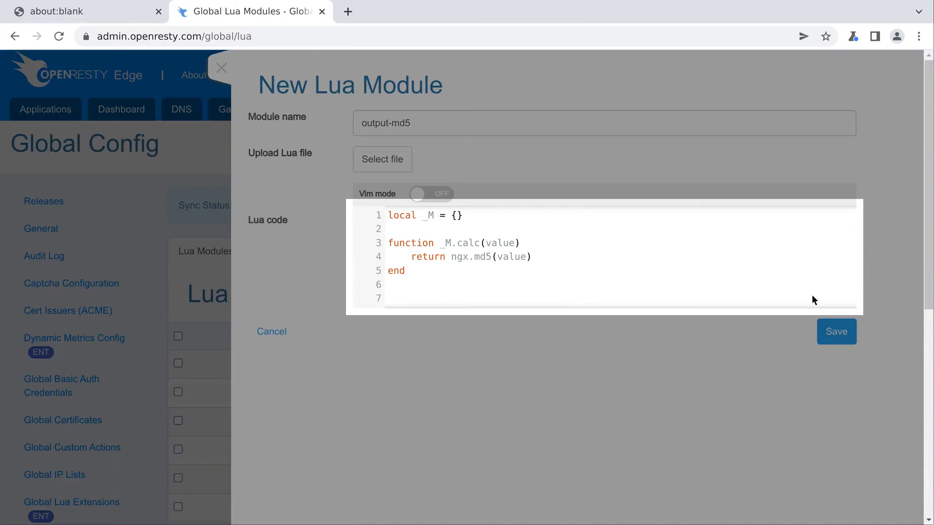
text(return _M)
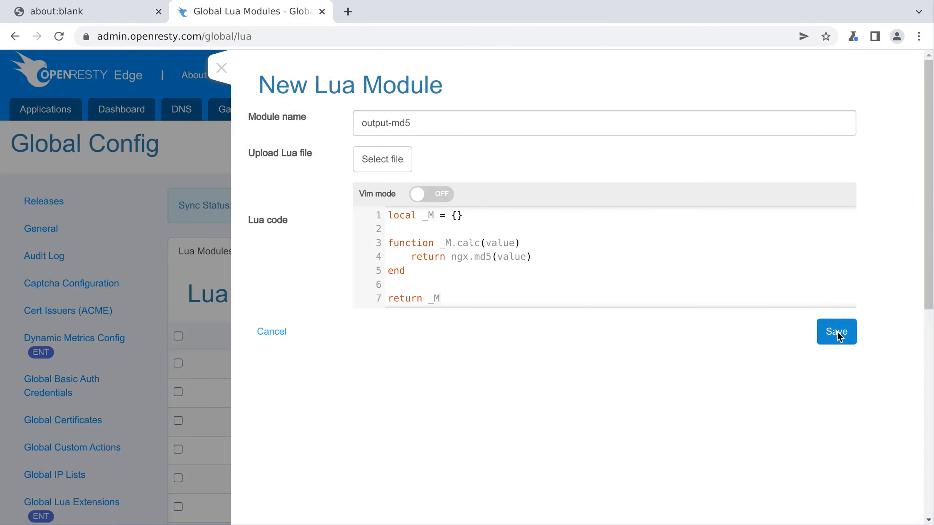
click(837, 333)
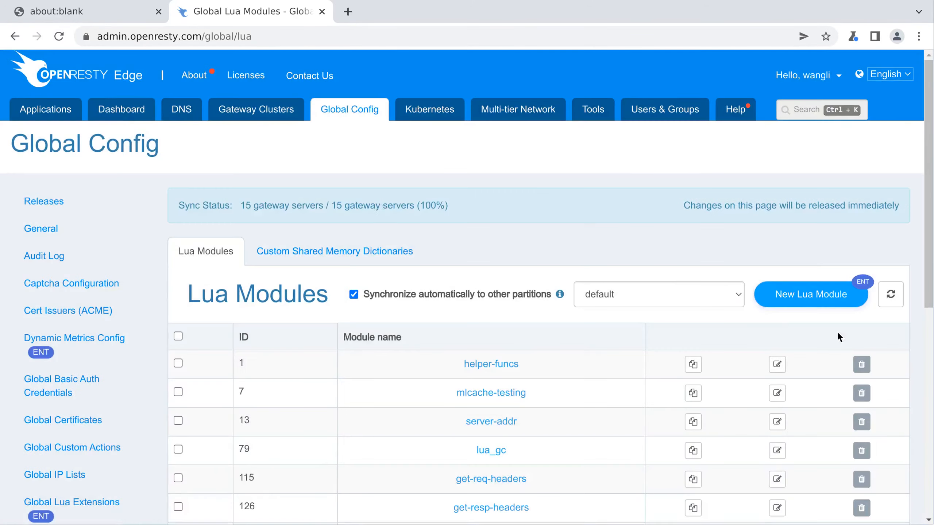
Search the HTTP/HTTPS applications for test-edge.com and open that application's page rules.
click(45, 108)
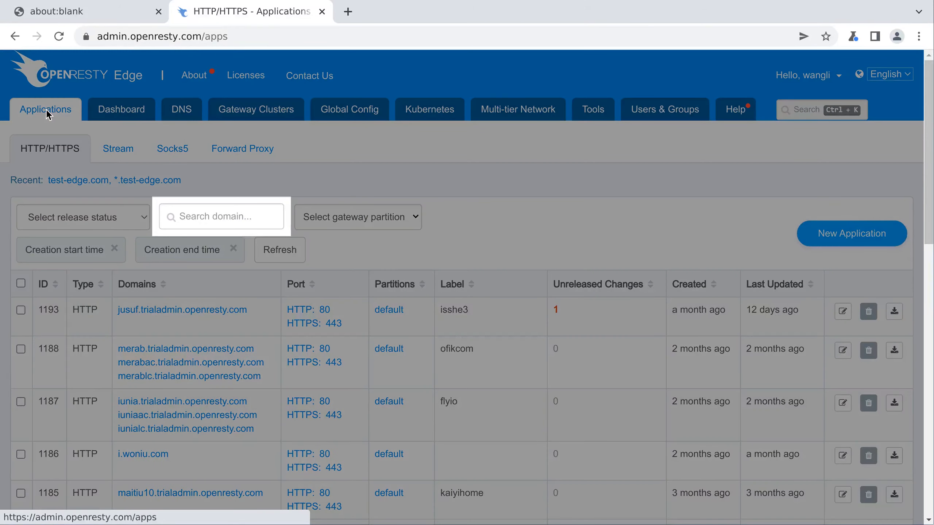
text(test-edge.com)
key(Return)
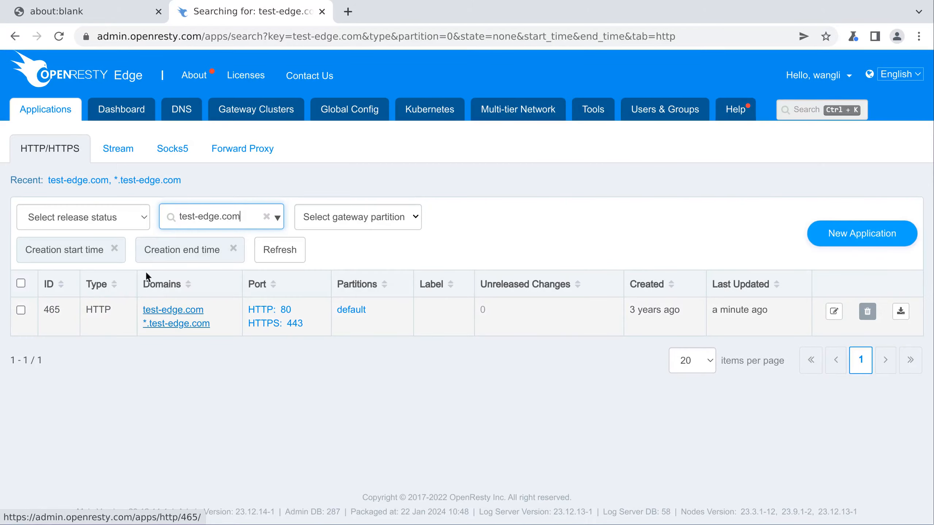
click(182, 312)
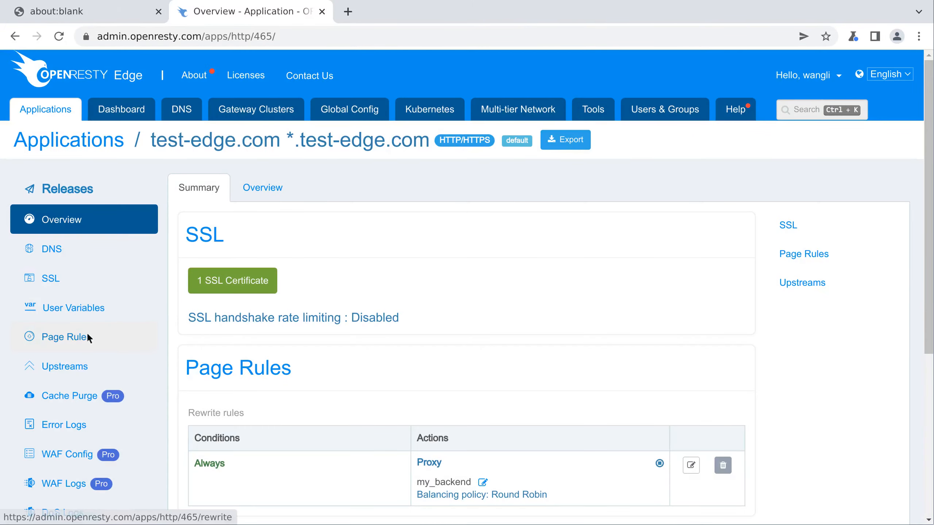
click(86, 333)
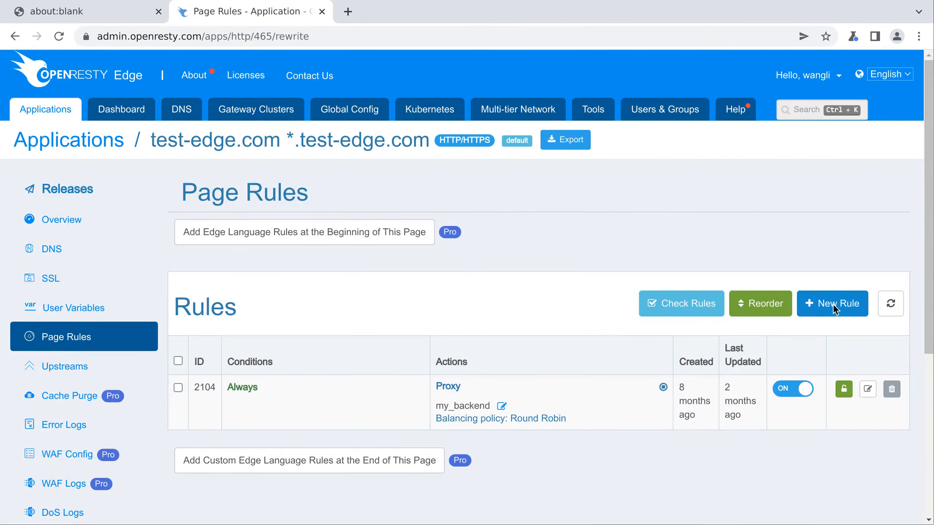
Start a new page rule enabled when the URI matches operator String = with the string value /test-md5.
click(832, 304)
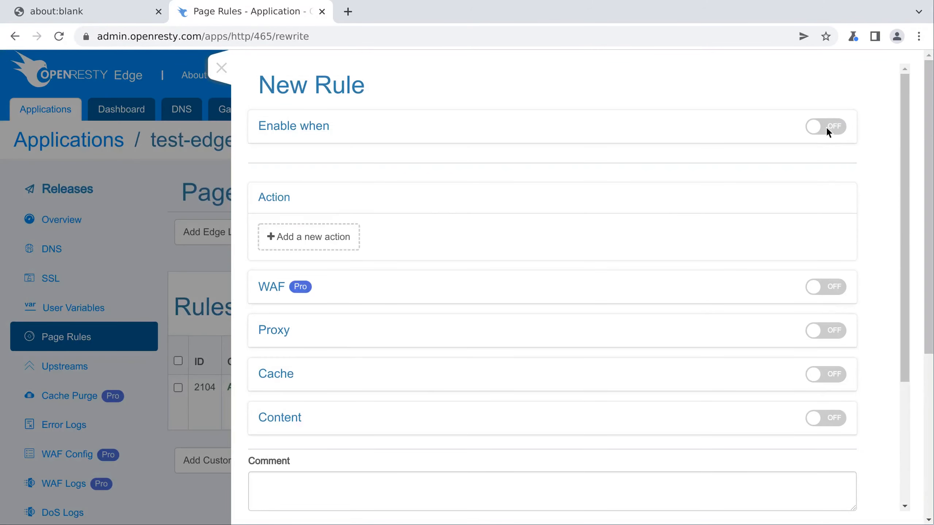
click(826, 127)
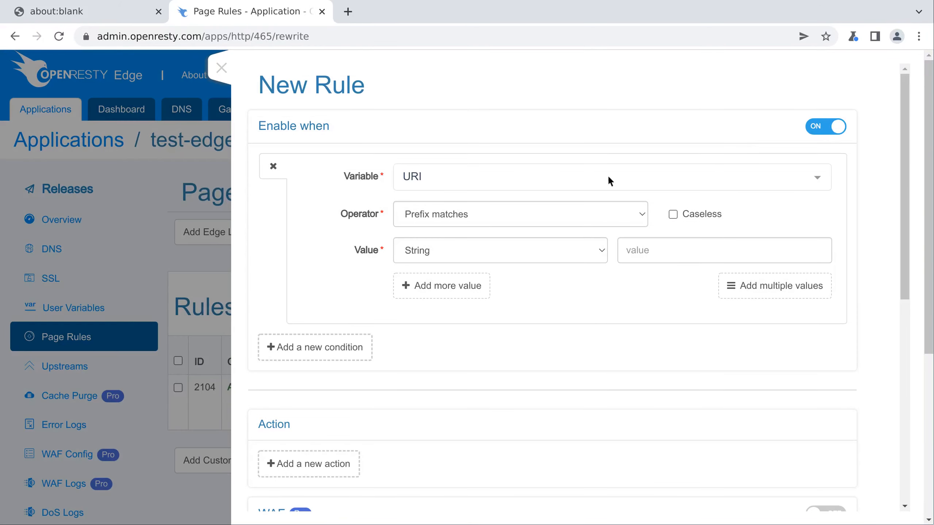
click(601, 177)
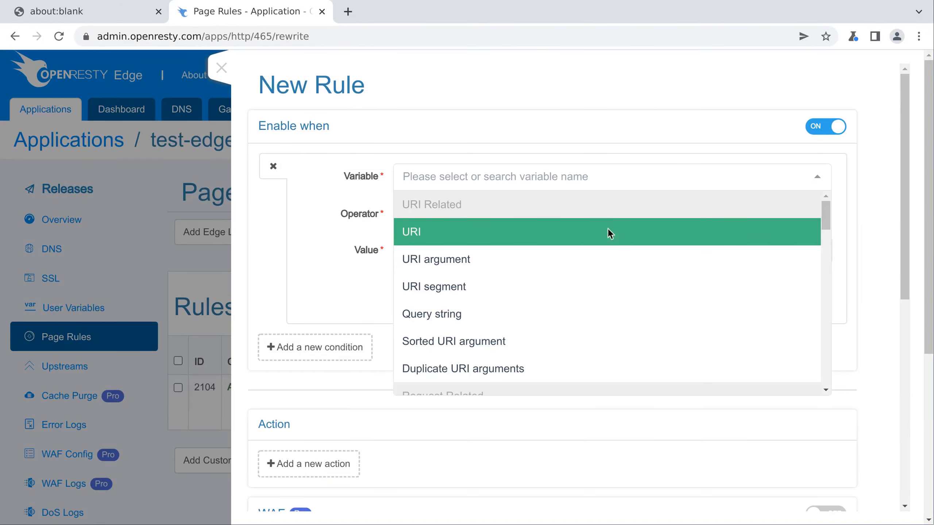
click(608, 231)
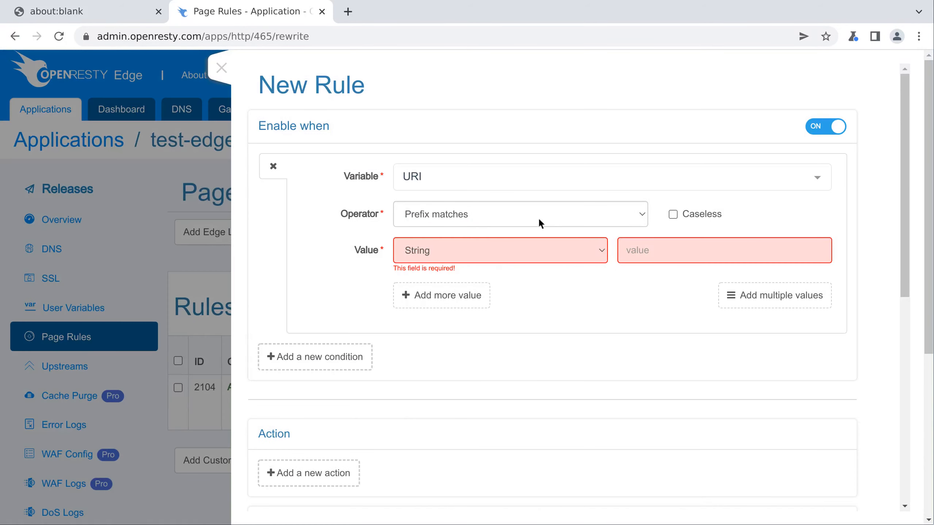
click(521, 212)
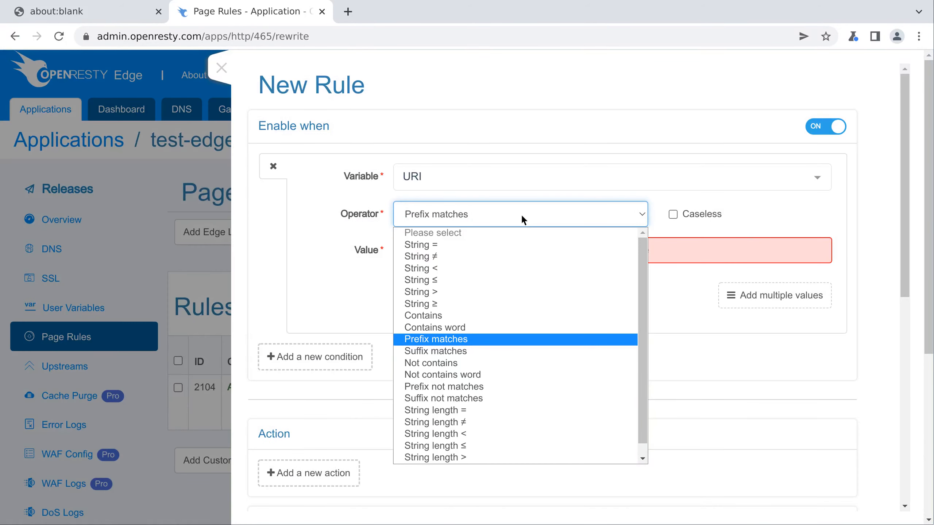
click(521, 213)
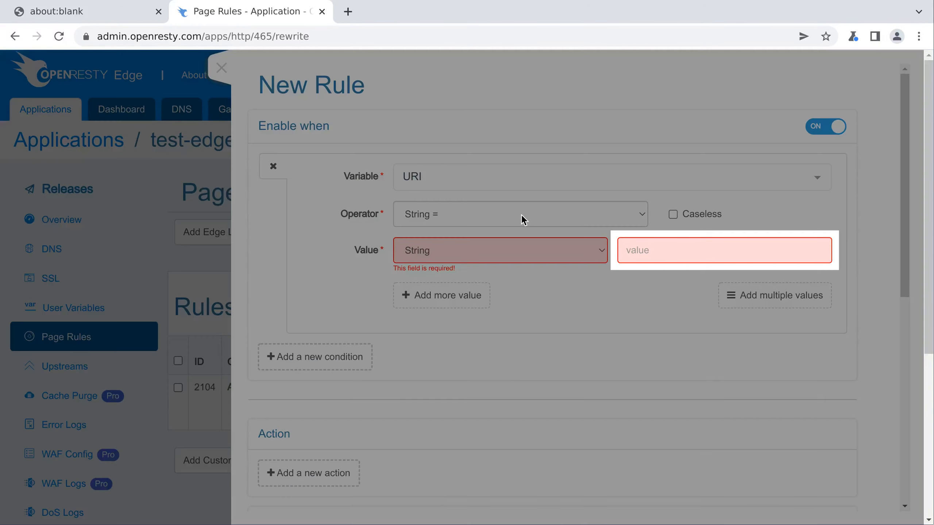
text(/test-md5)
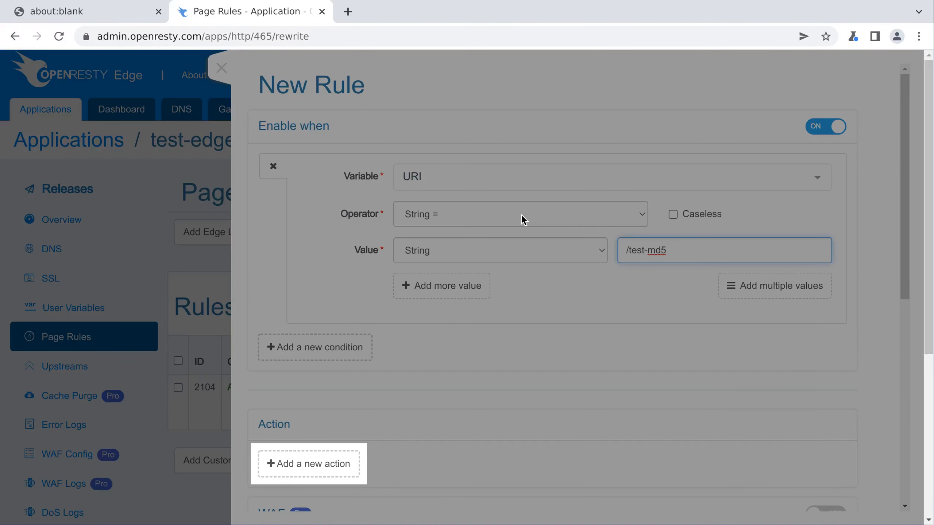
Add an action of type Using Edgelang to the new rule.
click(309, 464)
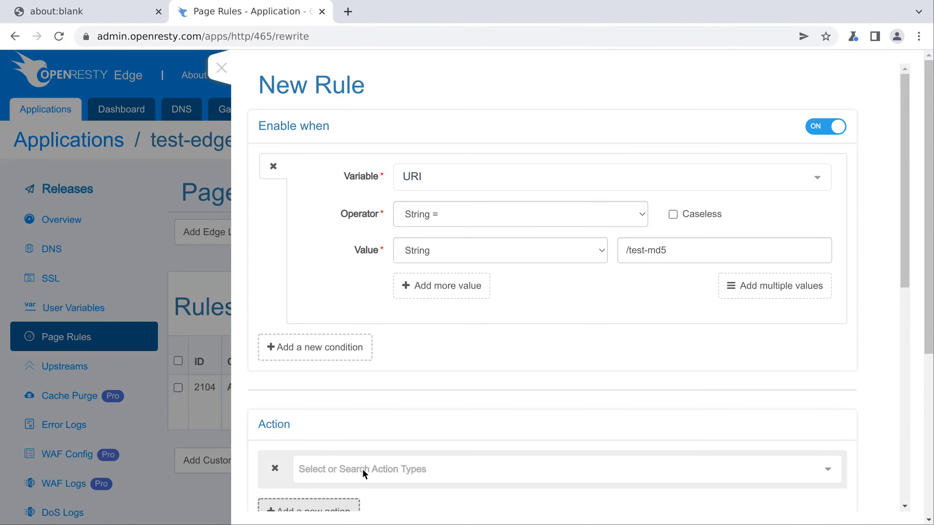
click(362, 468)
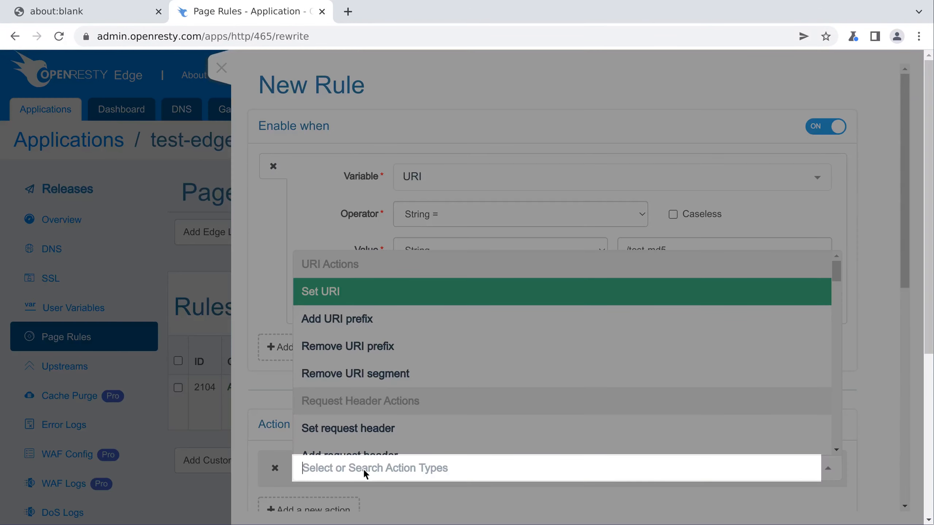
text(Using EdgeLang)
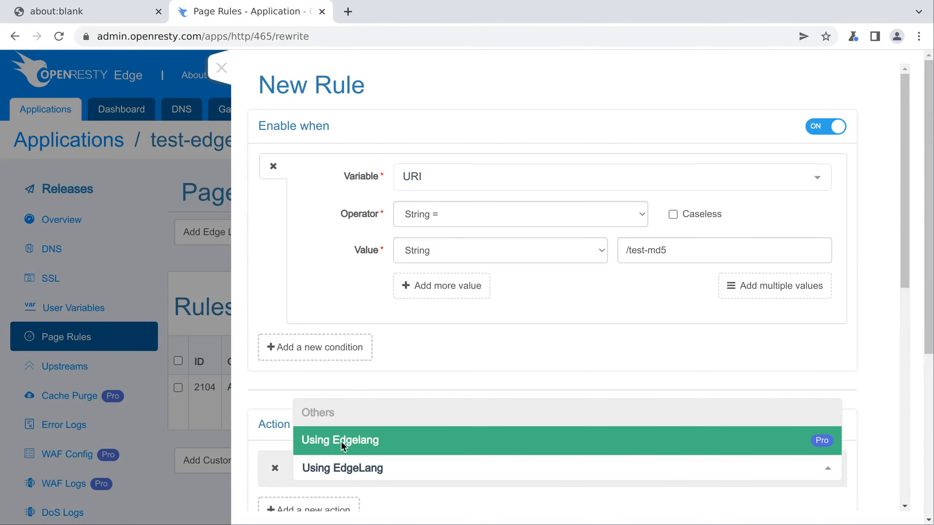
click(342, 441)
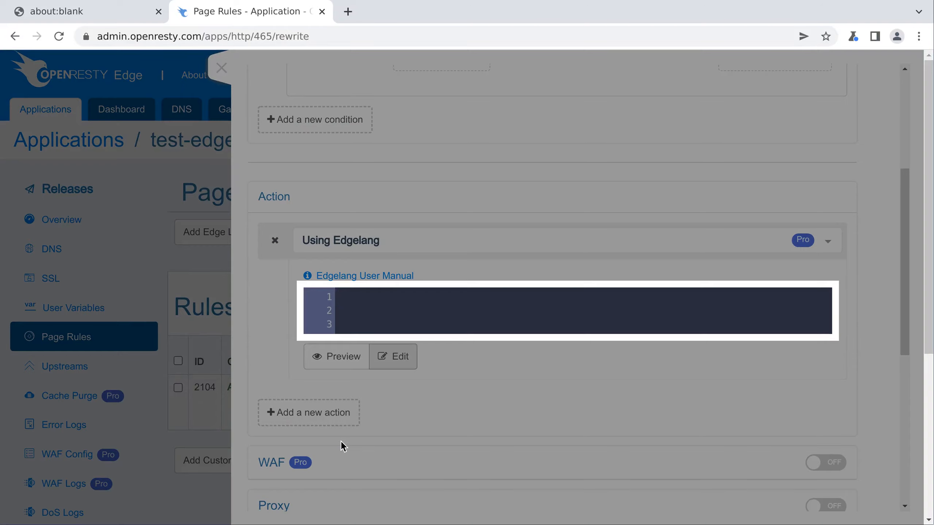
Enter the Edgelang code: true => say(foreign-call(module: 'output-md5', func: 'calc', uri-arg('value')));.
text(true =>)
key(Return)
text(say(forei)
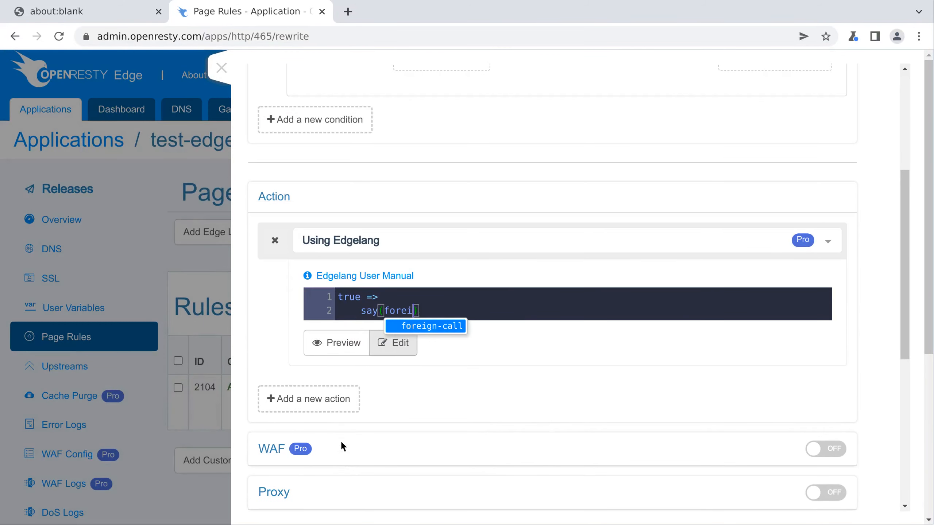
text(gn-call(module: 'outp)
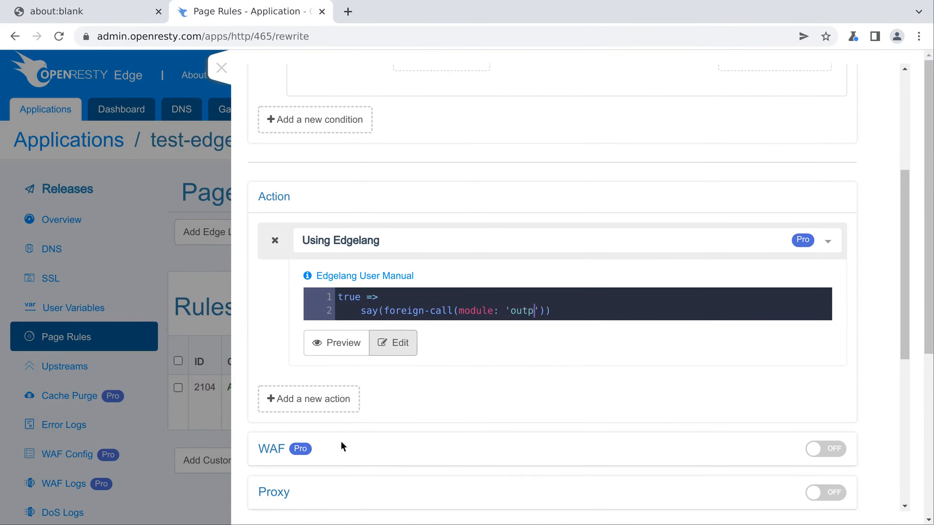
text(ut-md5', func: 'calc',)
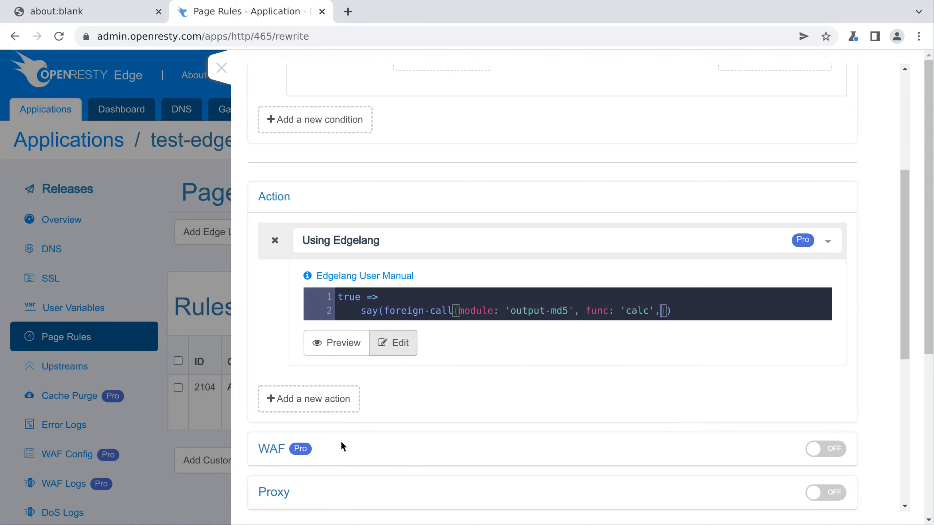
text( uri-arg('value')));)
Set the rule to insert before any existing normal rules and skip subsequent page rules when it matches, and create it.
scroll(340, 440, down, 5)
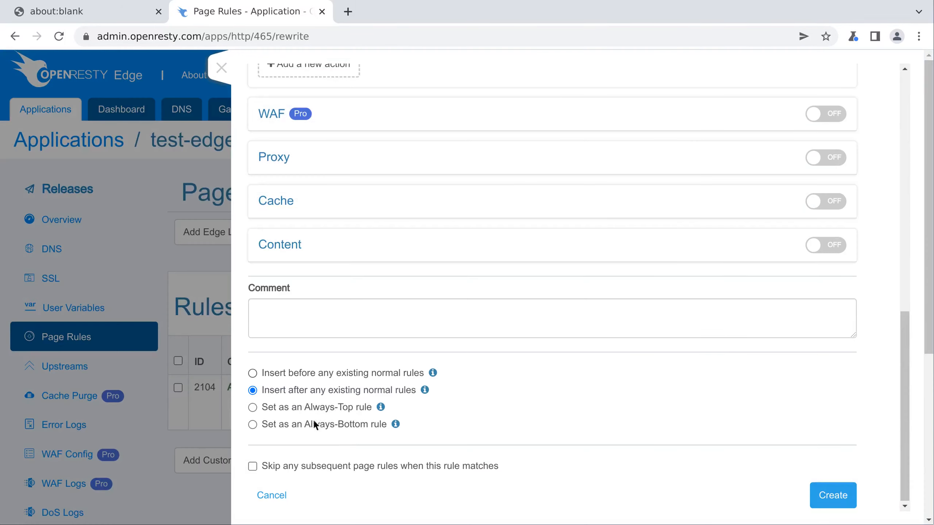
click(253, 373)
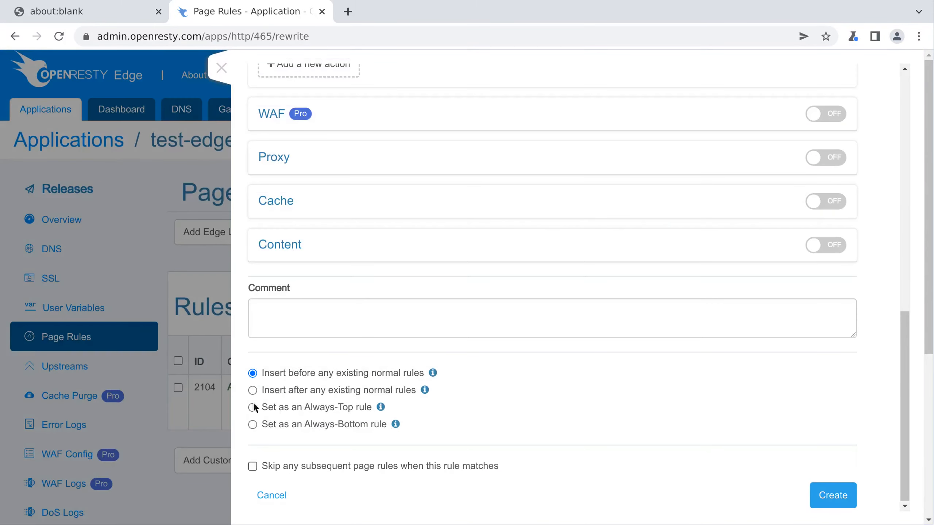
click(253, 466)
click(833, 495)
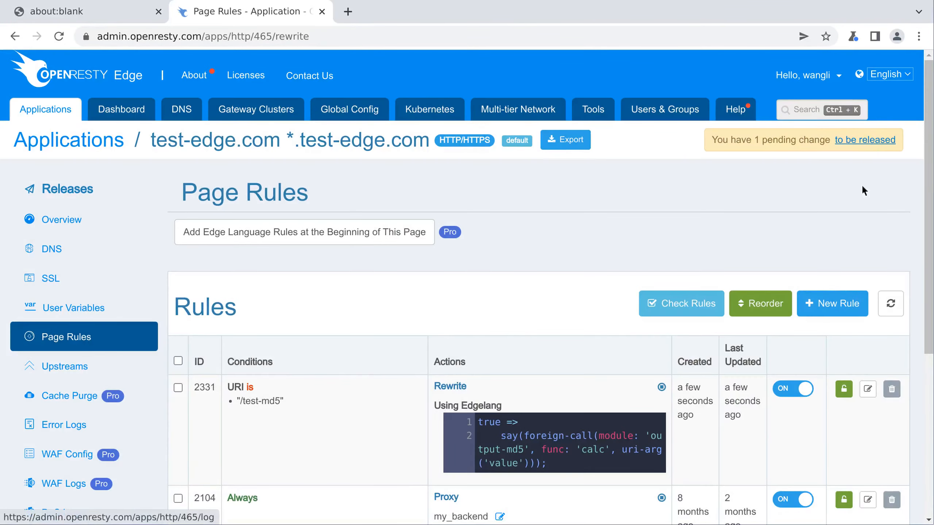
Release the application's pending page rule change to the gateway servers without a comment.
click(865, 140)
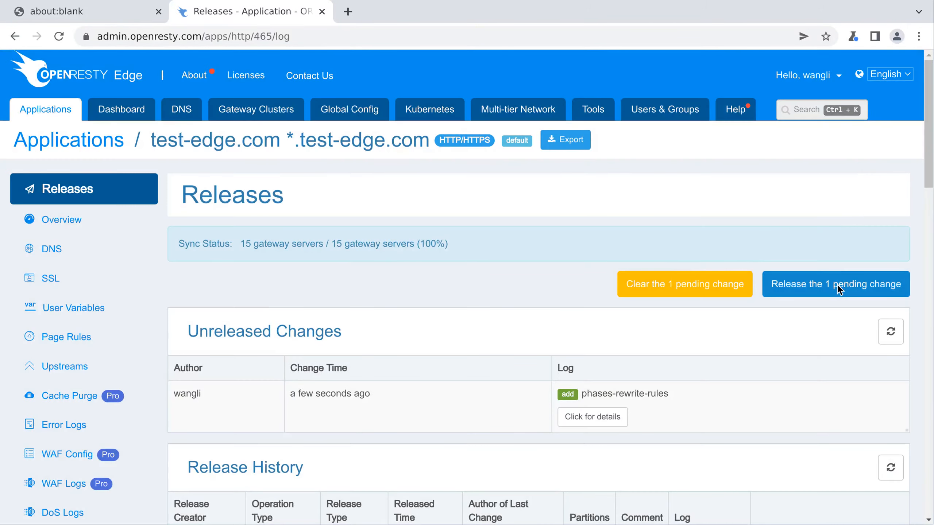
click(839, 290)
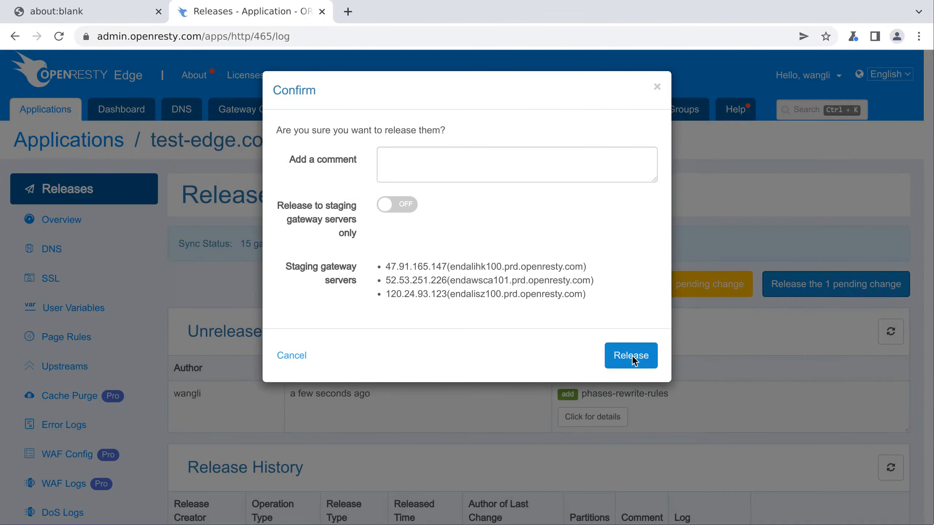
click(632, 355)
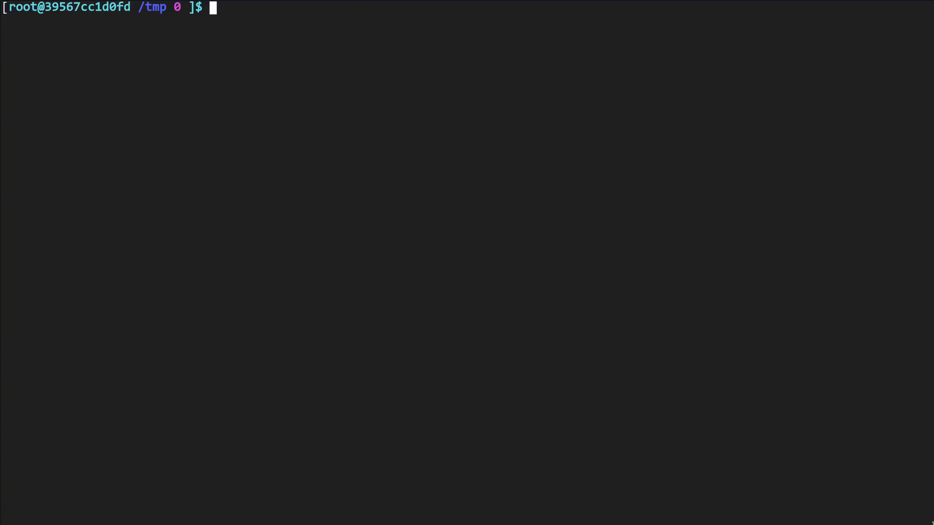
text(curl 'http://test-e)
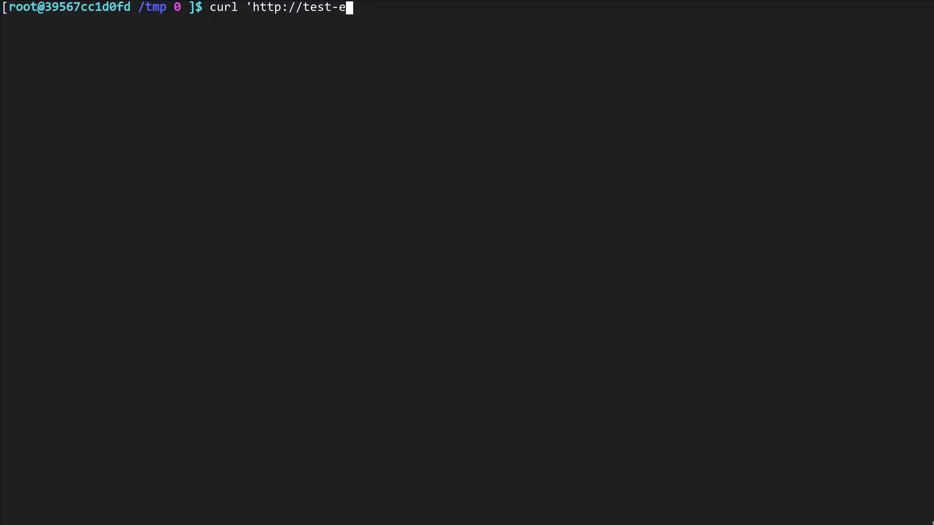
text(dge.com/test-md5?value=te)
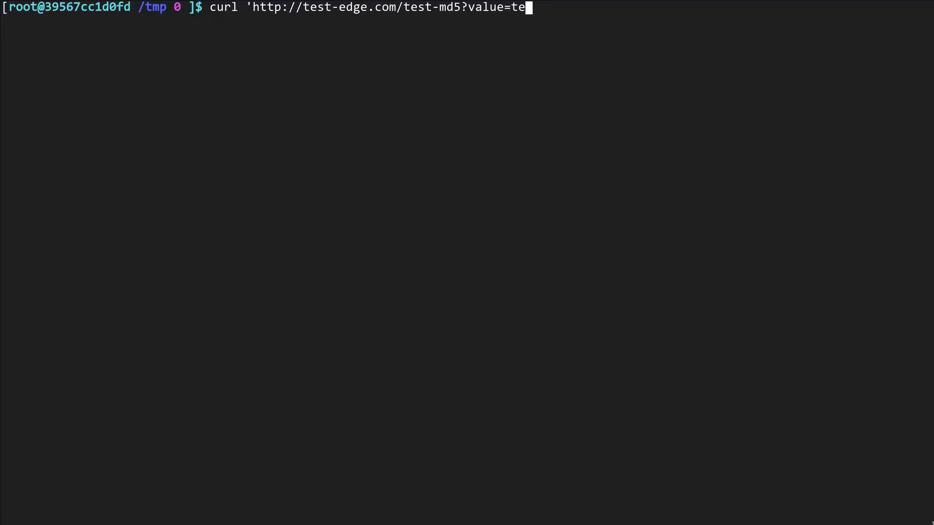
text(st1')
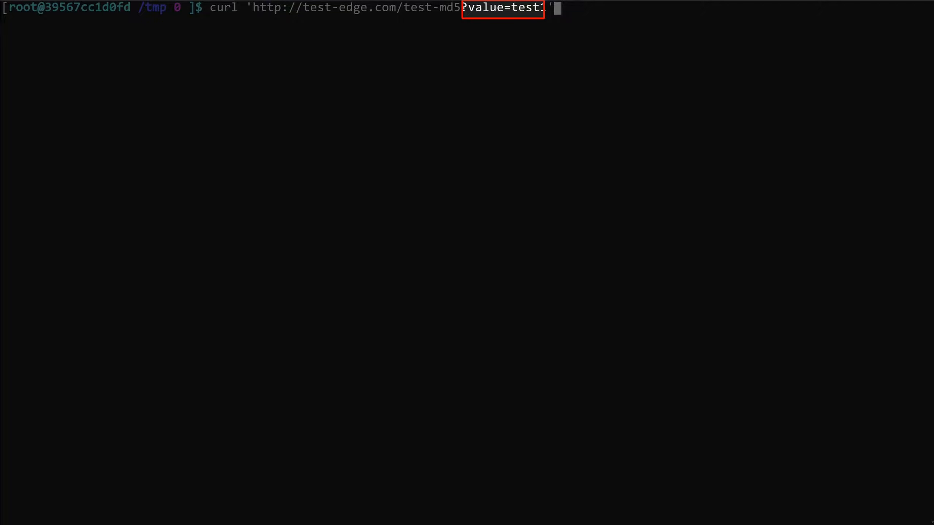
key(Return)
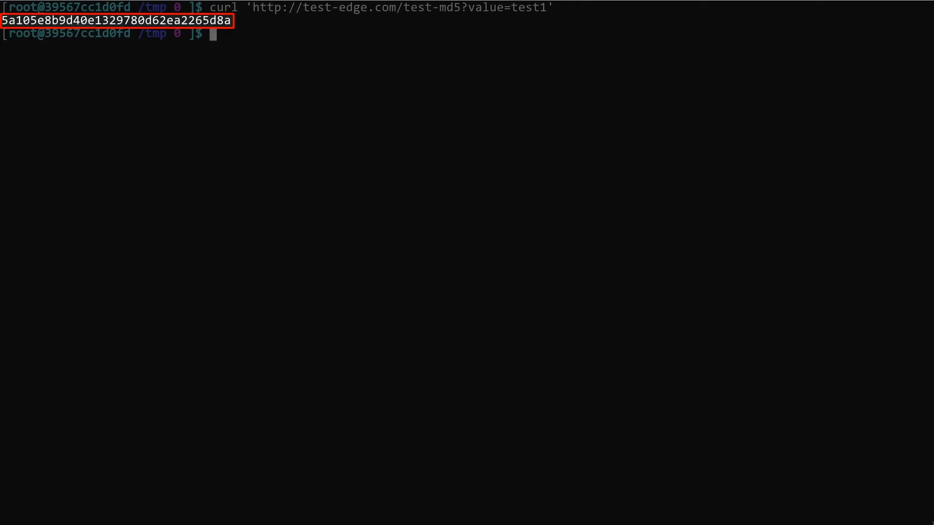
Request the same test-md5 URL with curl using value=test2.
text(curl ')
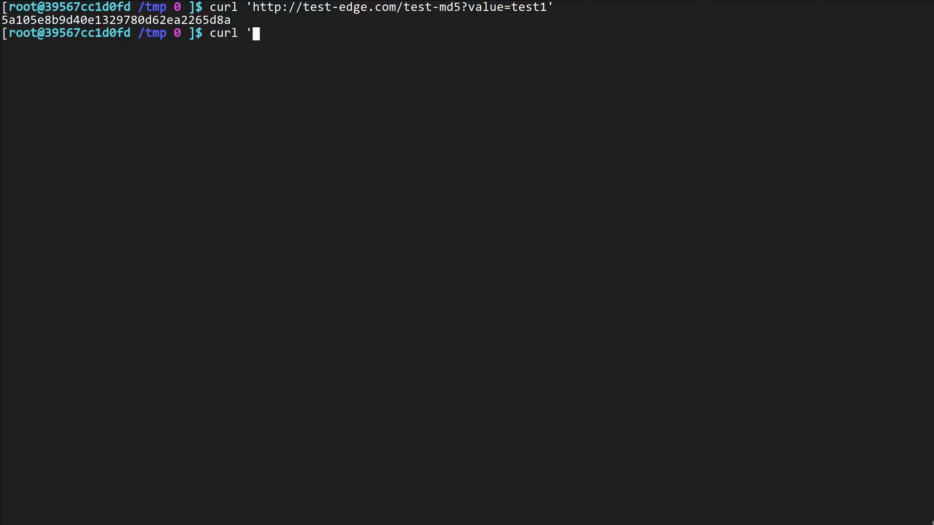
text(http://test-edge.com/test)
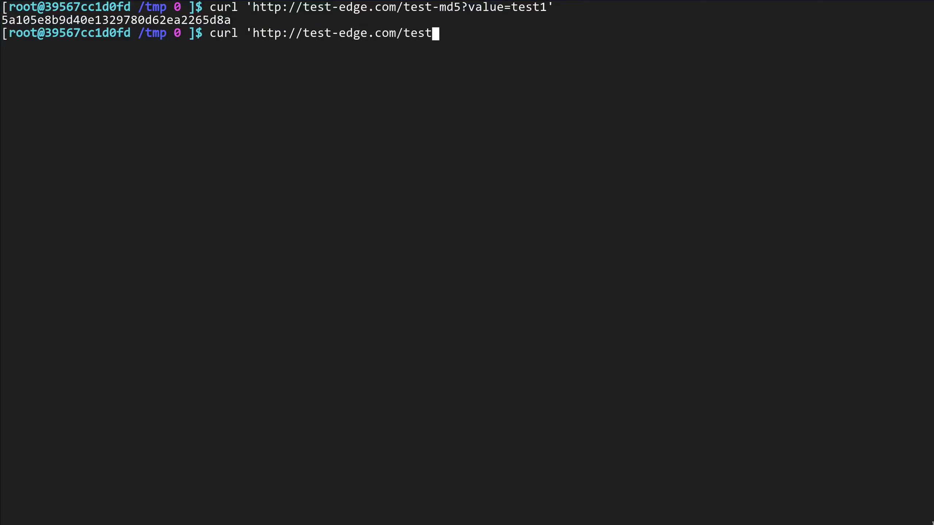
text(-md5?value=test2')
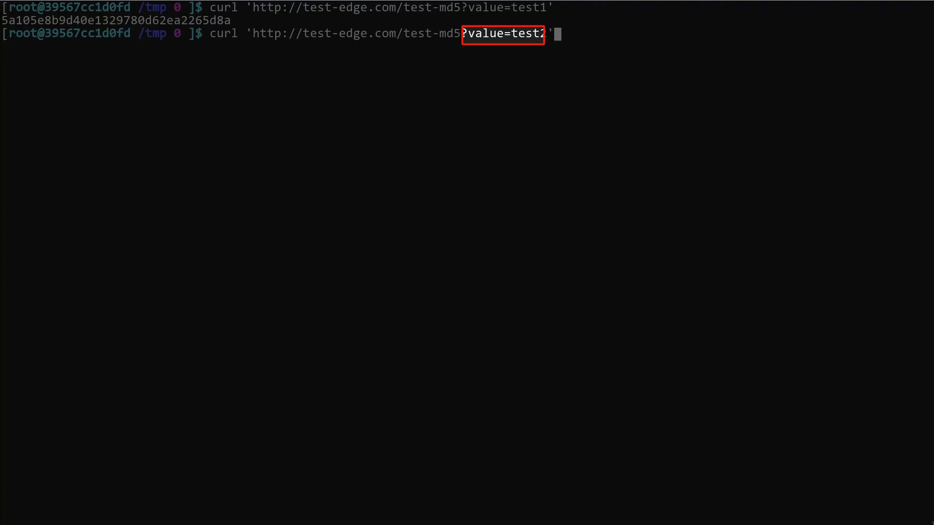
key(Return)
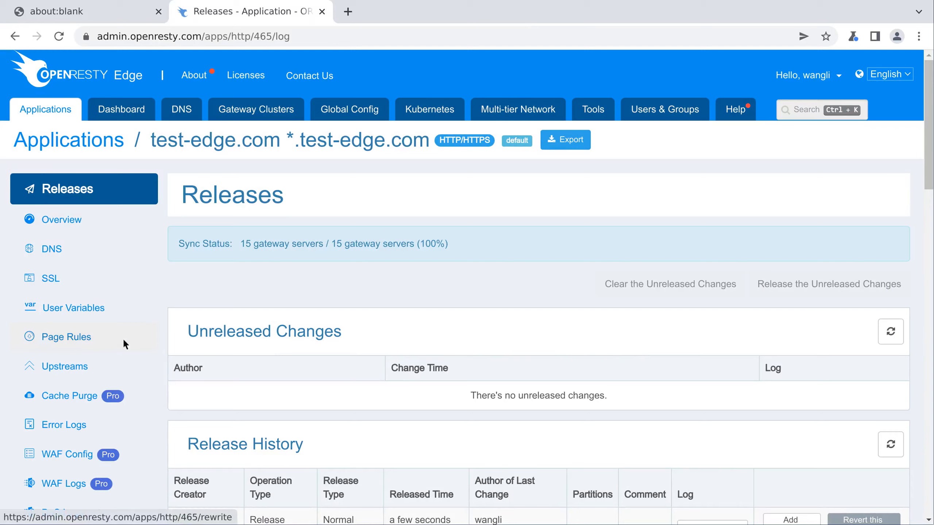
Write a custom Edge language rule at the beginning of the application's page rules: uri('/test-md5') => say(foreign-call(module: 'output-md5', func: 'calc', uri-arg('value')));.
click(86, 340)
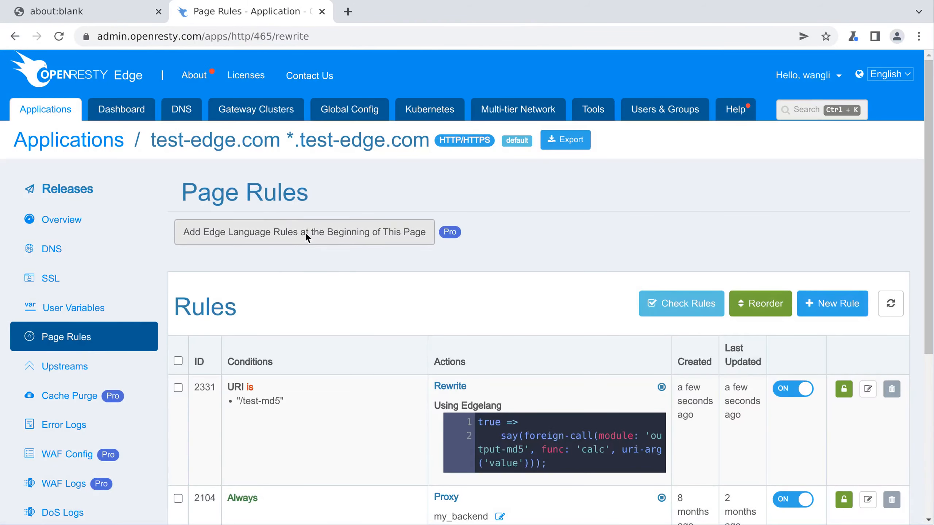
click(305, 232)
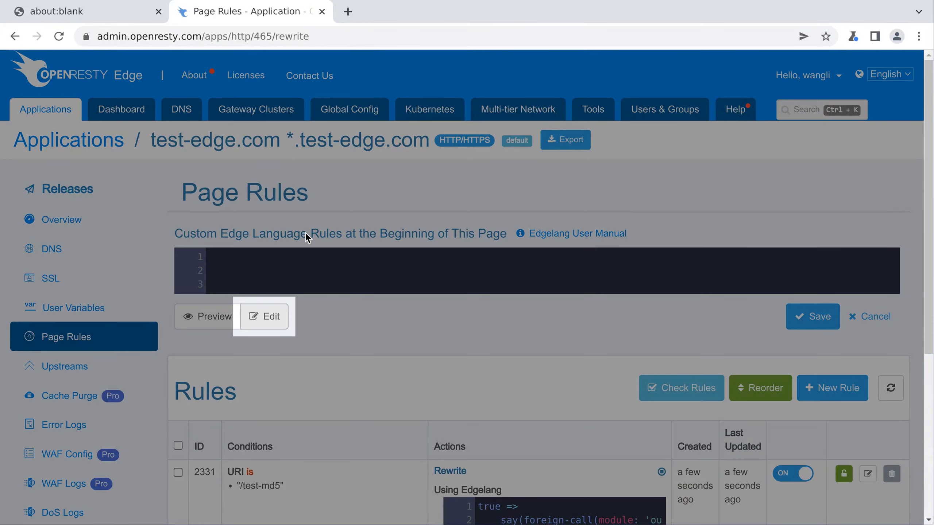
click(264, 316)
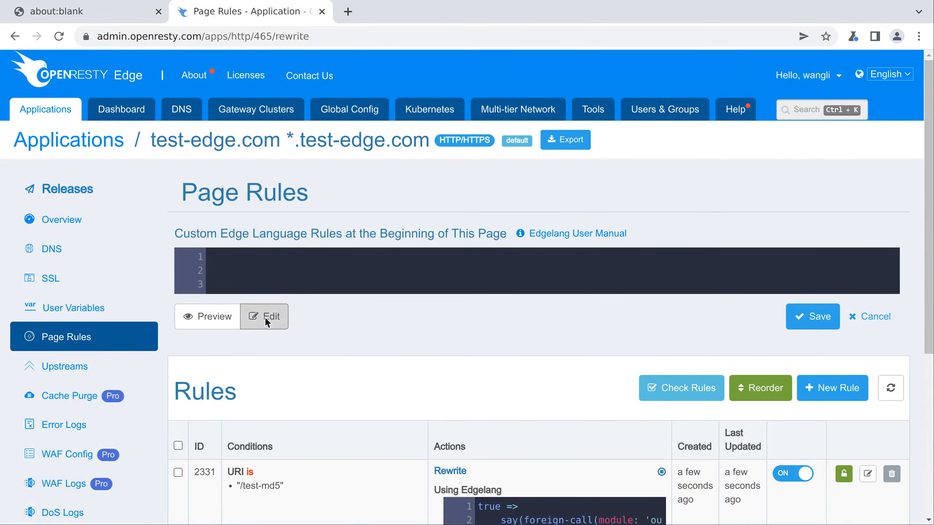
text(uri)
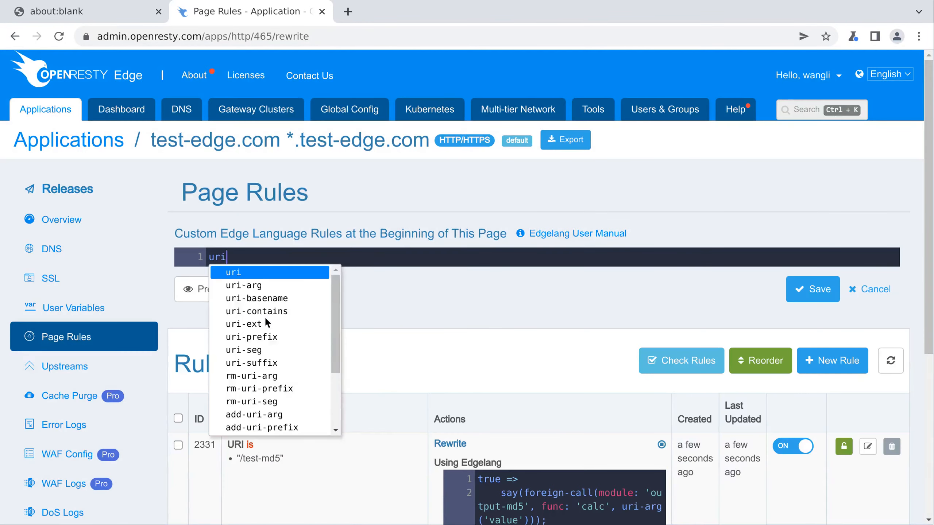
text(('/test-md5') =>)
key(Return)
text(say()
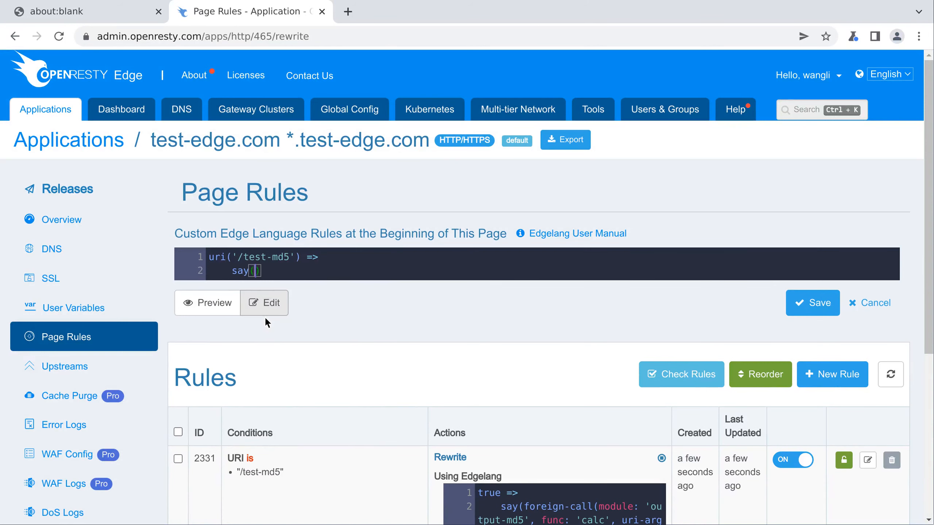
text(foreign-call(mod)
text(ule: 'output-md5', fu)
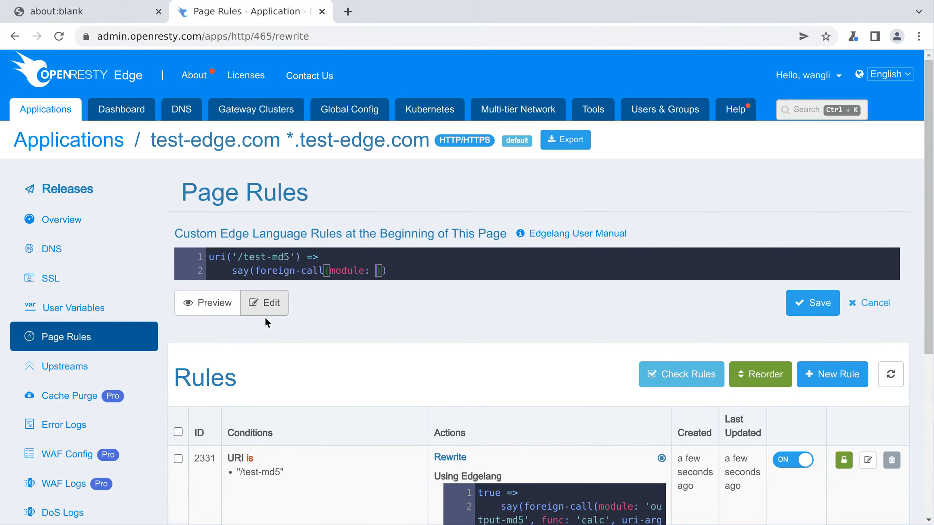
text(nc: 'calc', uri-arg('v)
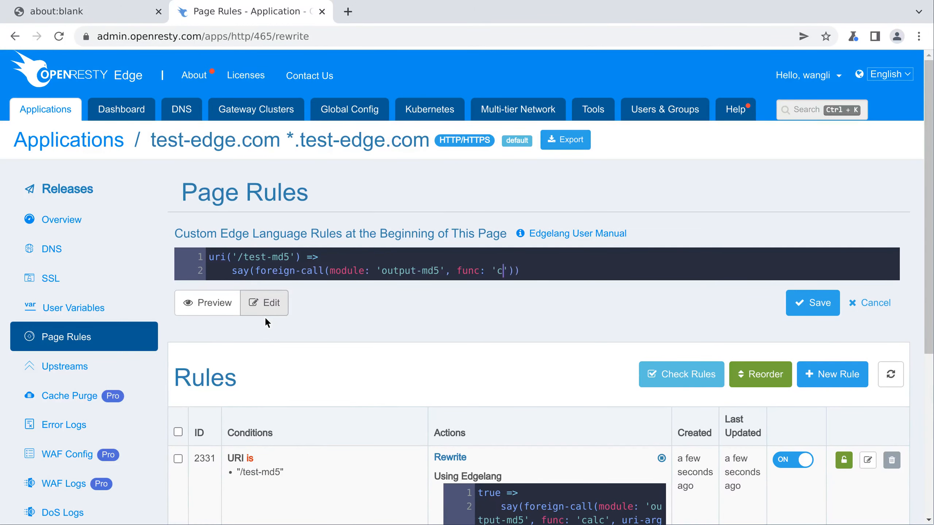
text(alue')));)
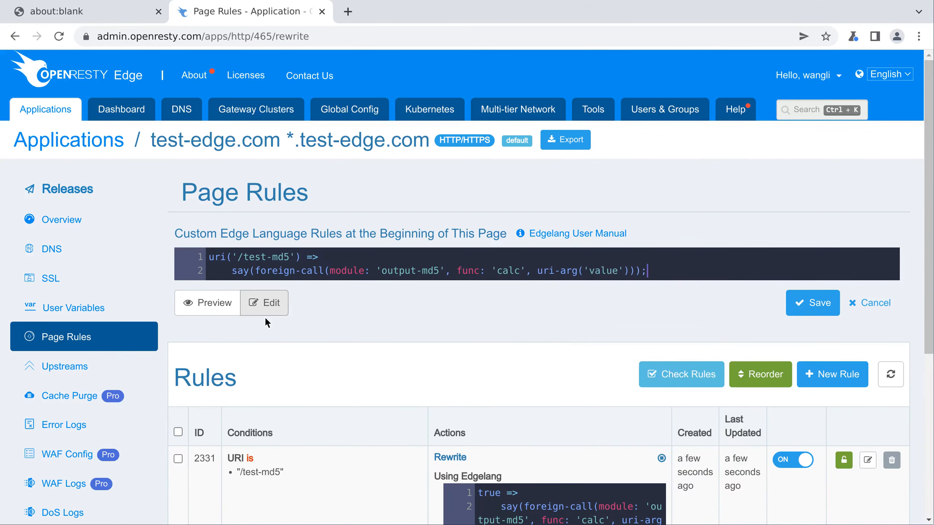
Switch to the YouTube page of the OpenResty Lua modules video and try to subscribe to the OpenResty channel.
scroll(268, 323, down, 2)
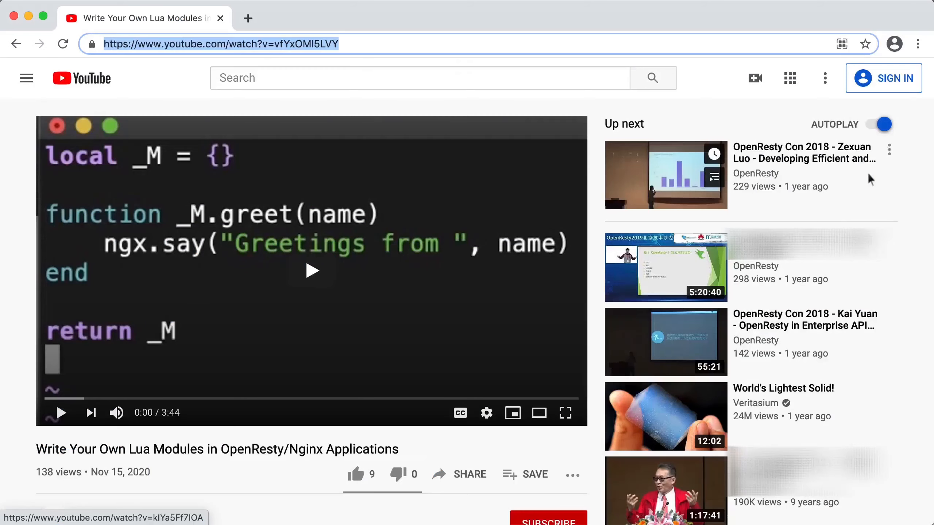
scroll(869, 177, down, 5)
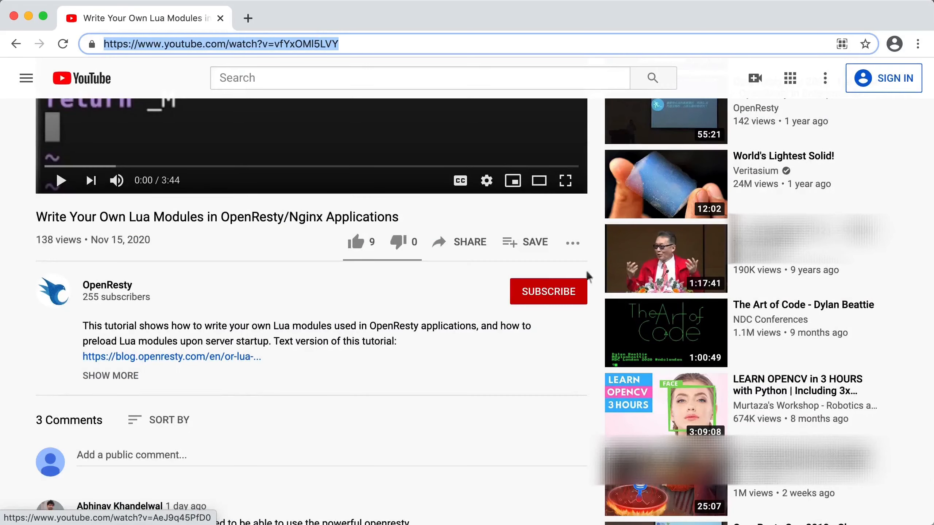
click(548, 290)
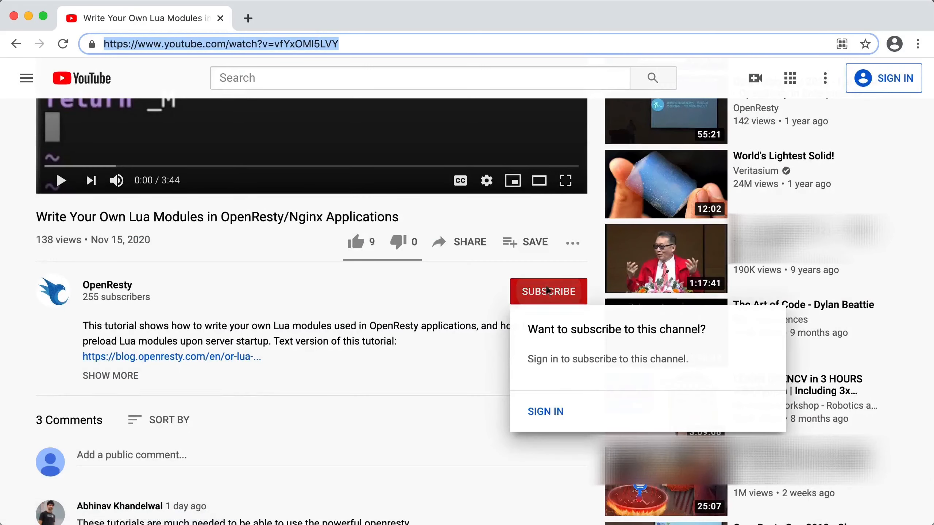